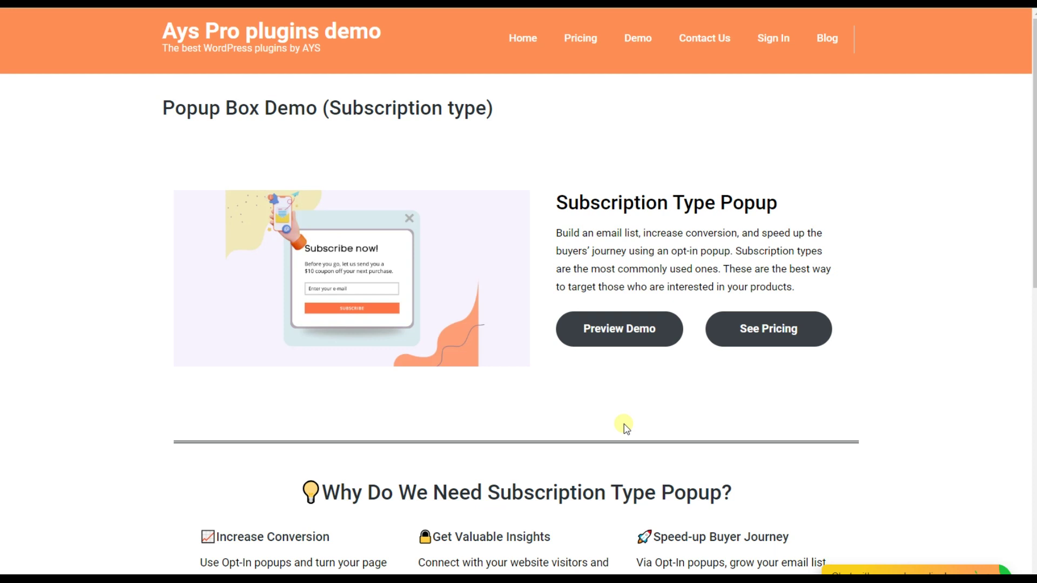
# - Preview the subscription popup demo, then go to the admin's Popup Box popups list
pyautogui.click(621, 331)
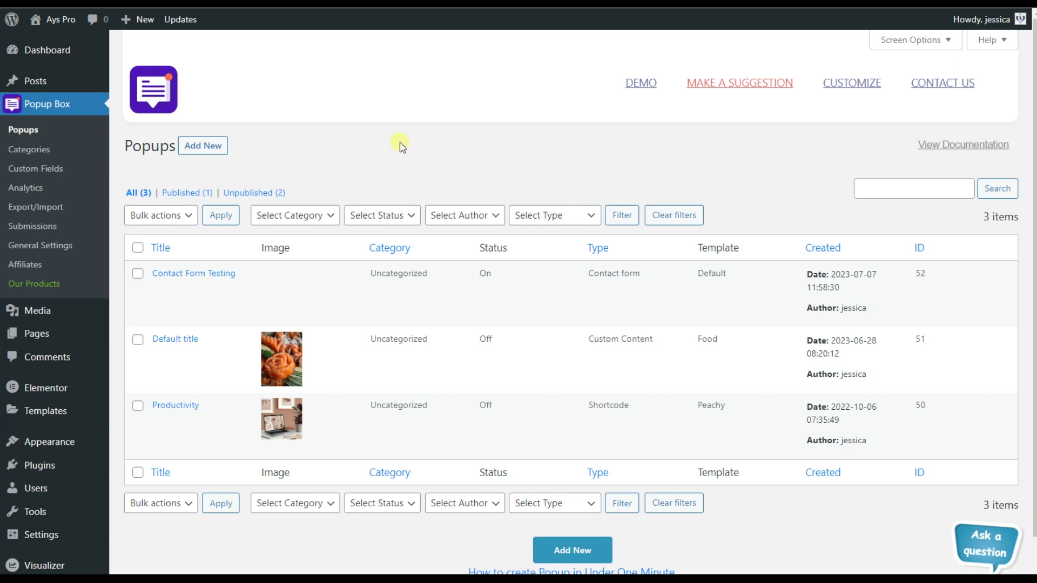
# - Add a new popup and choose the Subscription popup type
pyautogui.click(229, 146)
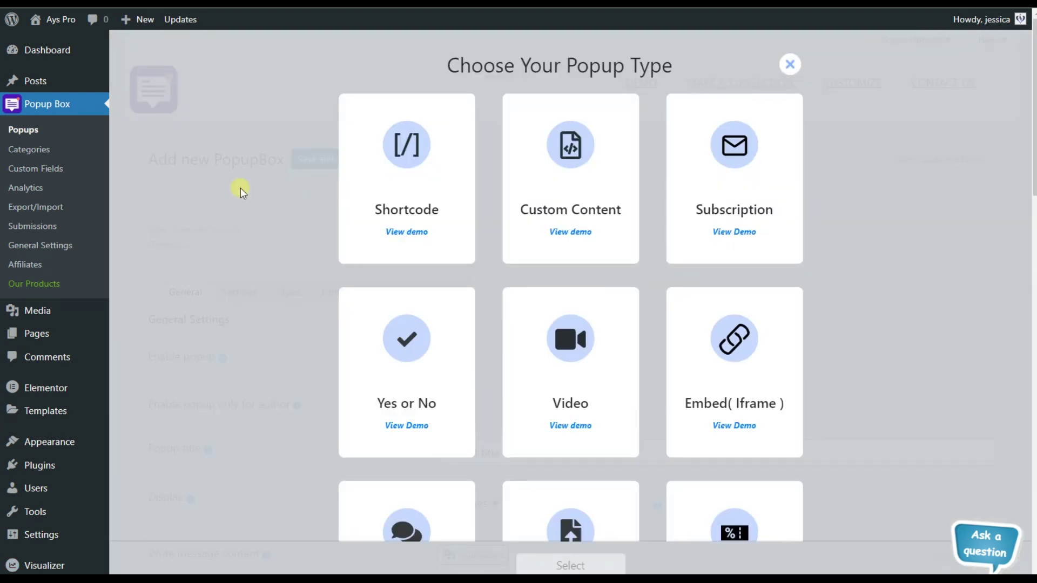
pyautogui.scroll(-3, 377, 264)
pyautogui.scroll(-4, 377, 271)
pyautogui.scroll(-2, 382, 273)
pyautogui.scroll(7, 383, 273)
pyautogui.scroll(2, 378, 271)
pyautogui.click(738, 162)
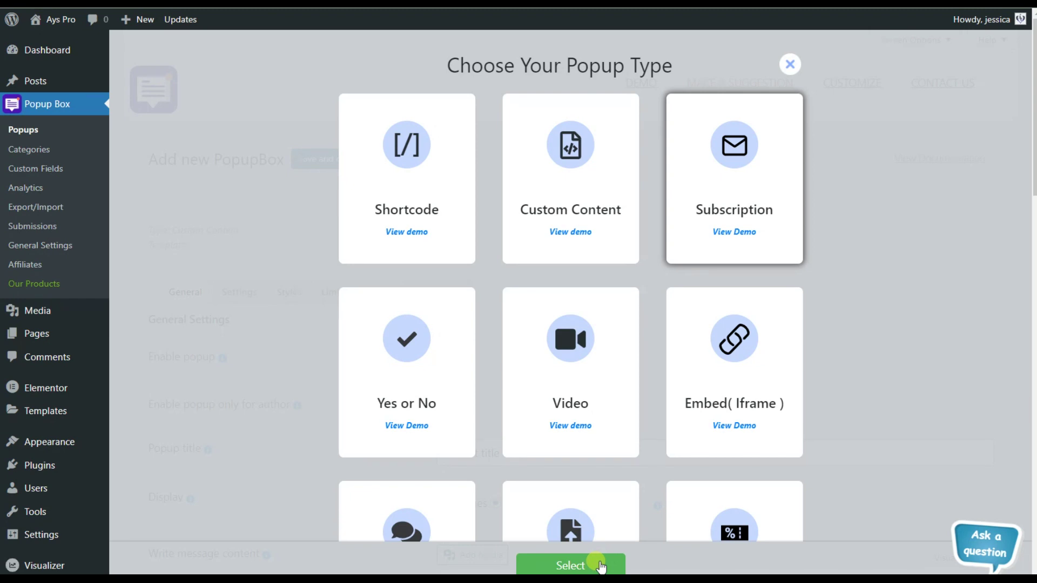
pyautogui.click(600, 567)
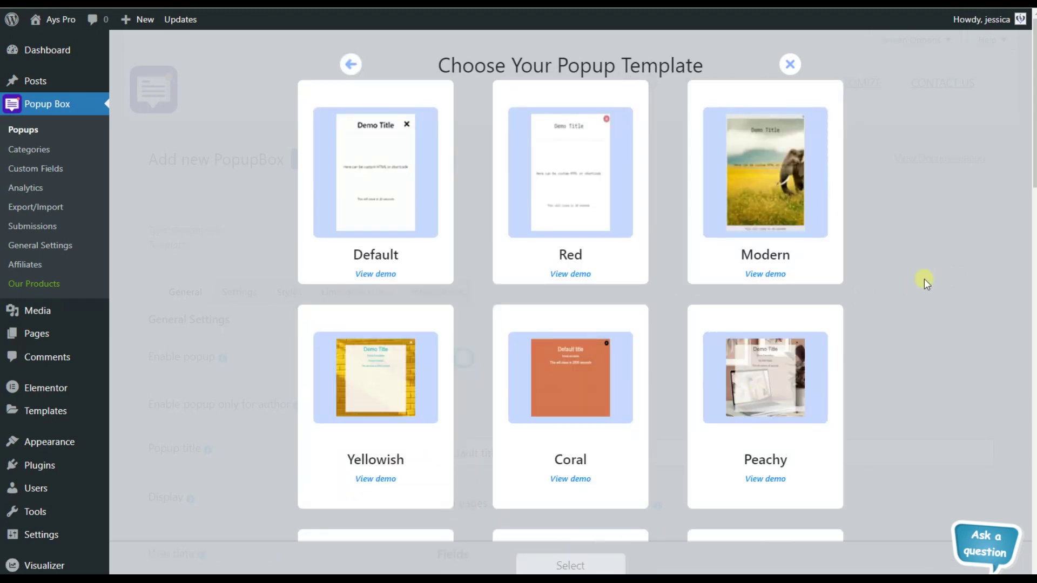
# - Select the Frozen template for the new subscription popup
pyautogui.scroll(-7, 893, 272)
pyautogui.scroll(-4, 893, 273)
pyautogui.scroll(2, 893, 272)
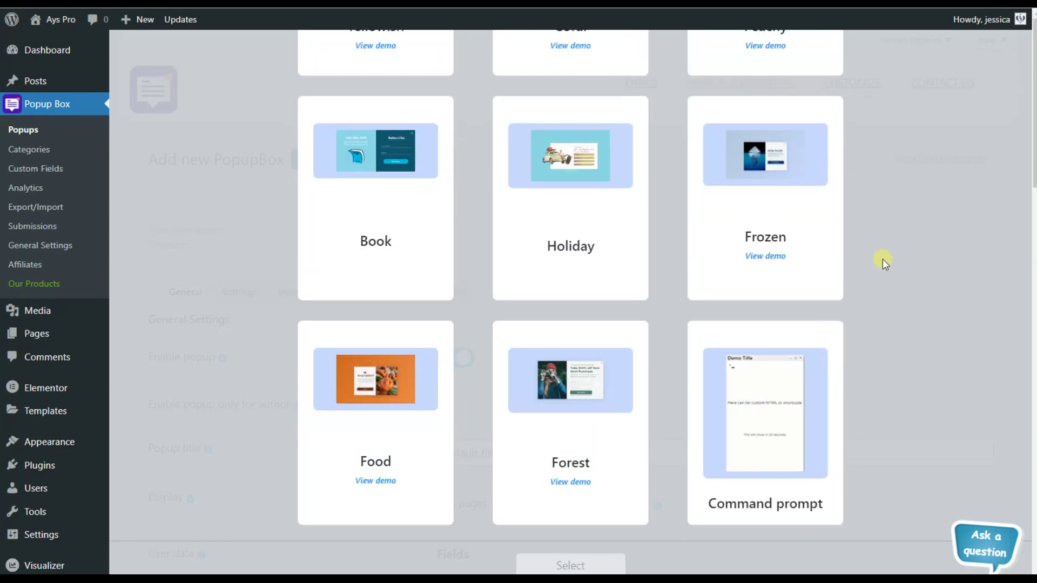
pyautogui.click(794, 189)
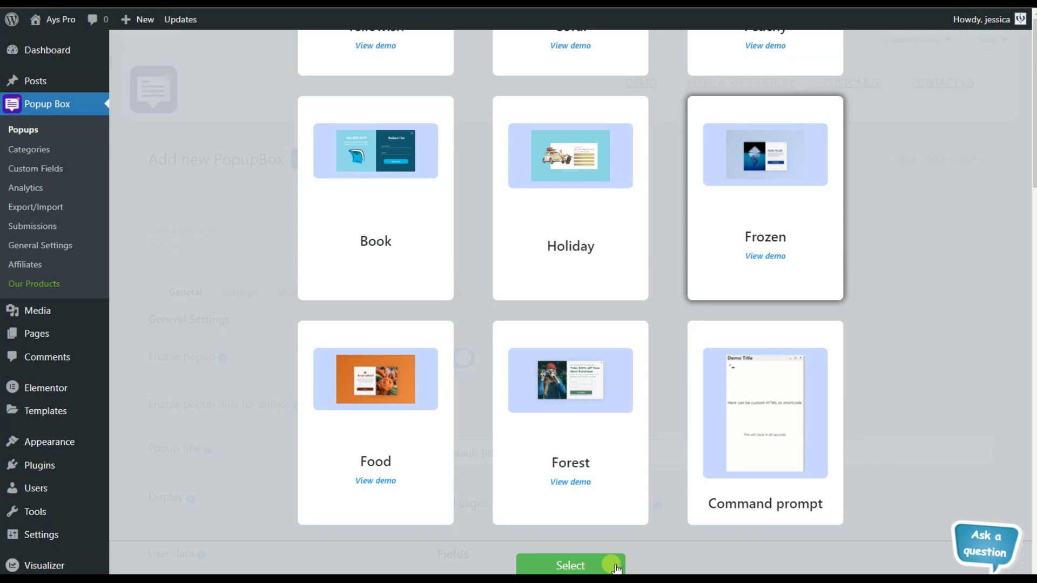
pyautogui.click(616, 568)
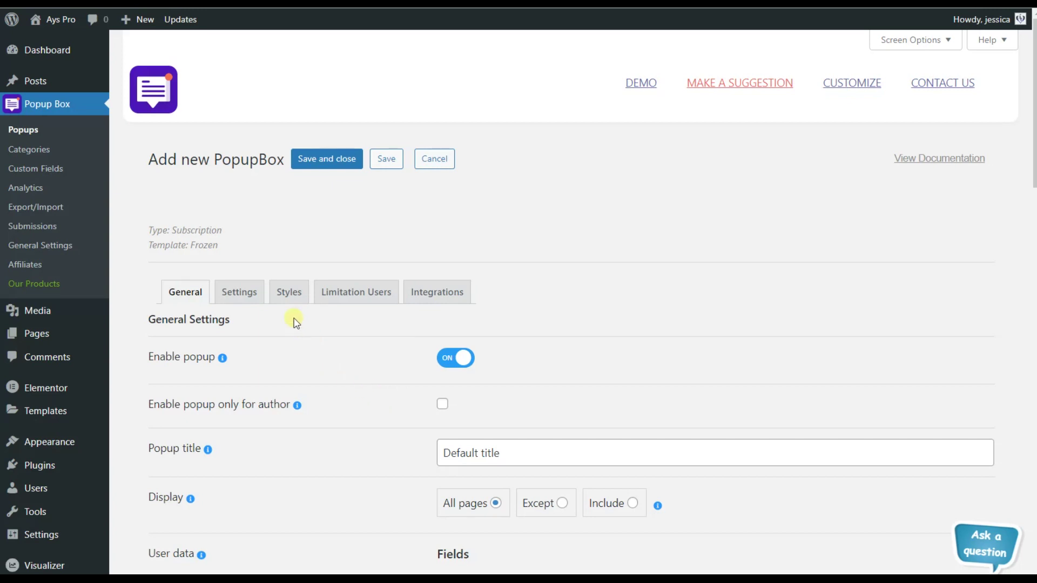
# - Show the Styles tab and scroll to the Background Image section beside the iceberg preview
pyautogui.click(298, 302)
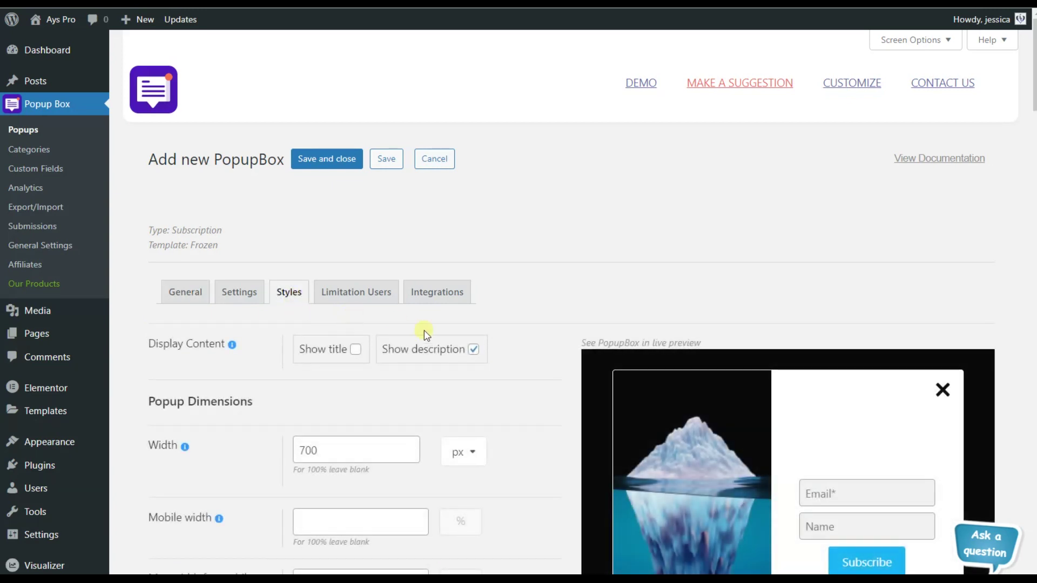
pyautogui.scroll(-3, 539, 316)
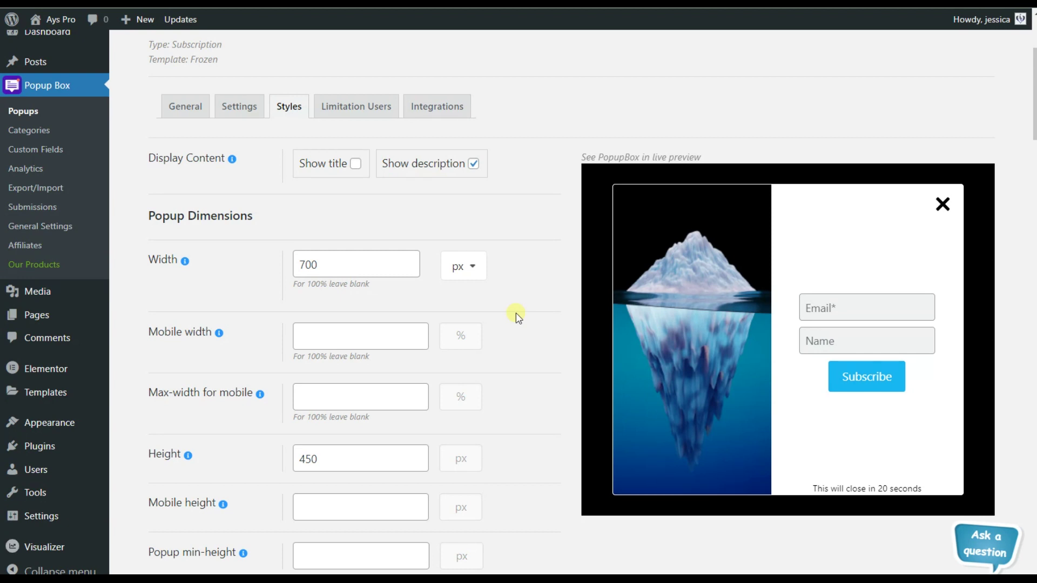
pyautogui.scroll(-5, 517, 316)
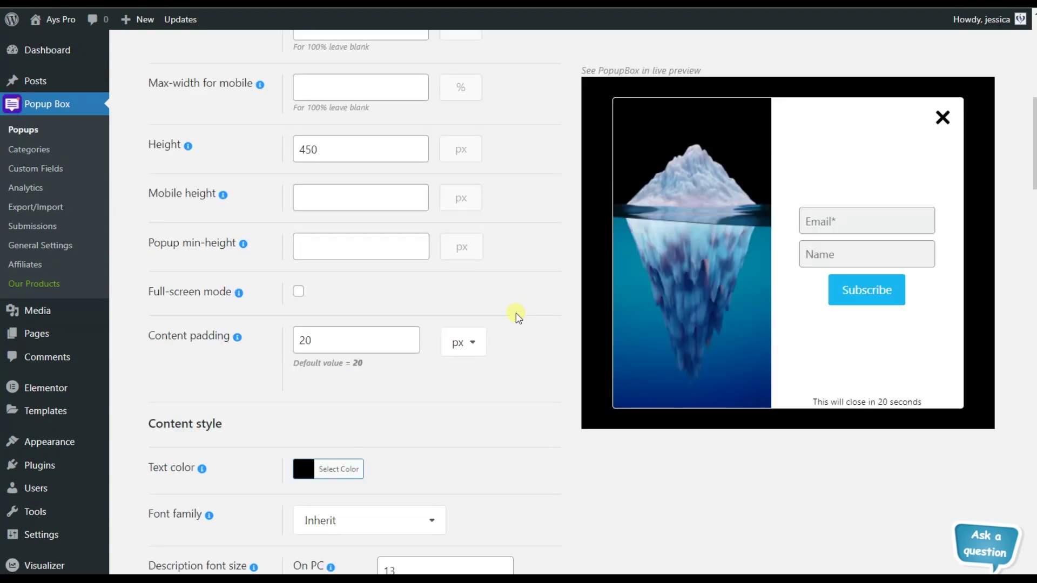
pyautogui.scroll(-6, 517, 314)
pyautogui.scroll(-4, 516, 314)
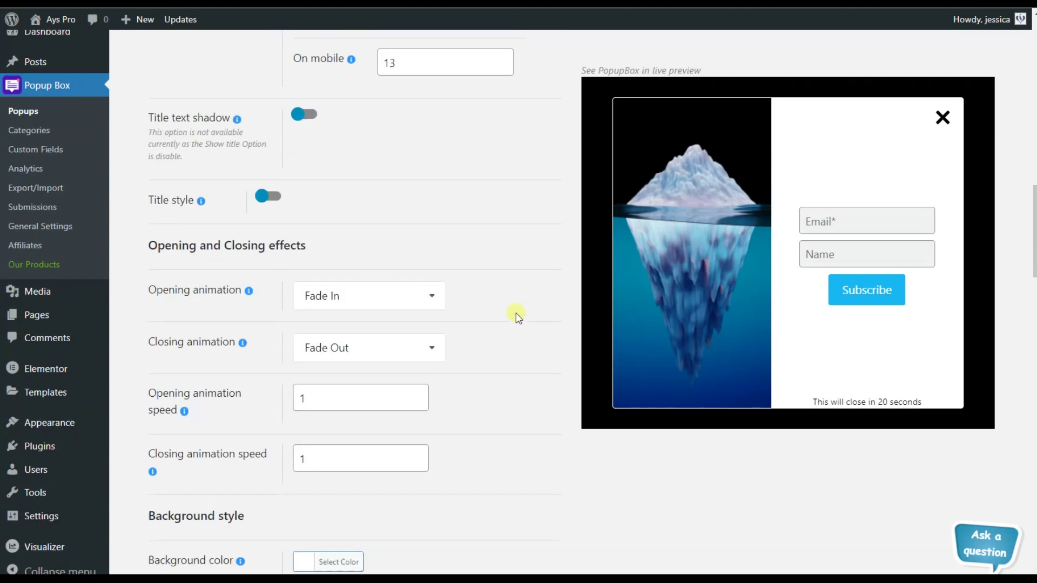
pyautogui.scroll(-5, 517, 314)
pyautogui.scroll(-1, 517, 314)
pyautogui.scroll(-5, 517, 314)
pyautogui.scroll(2, 516, 314)
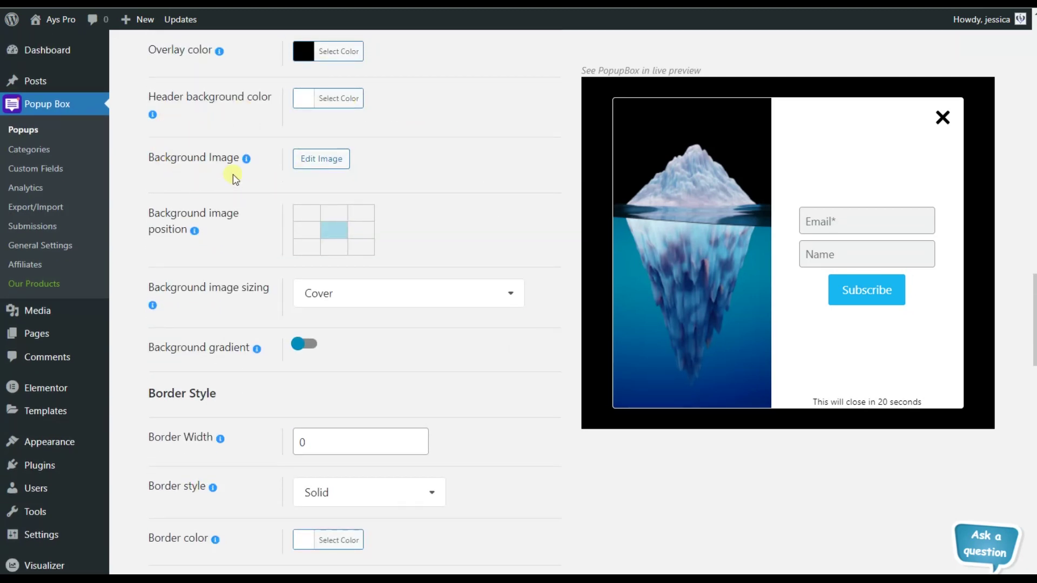
# - Set the popup background to the AI-themed picture from the Media Library
pyautogui.click(313, 165)
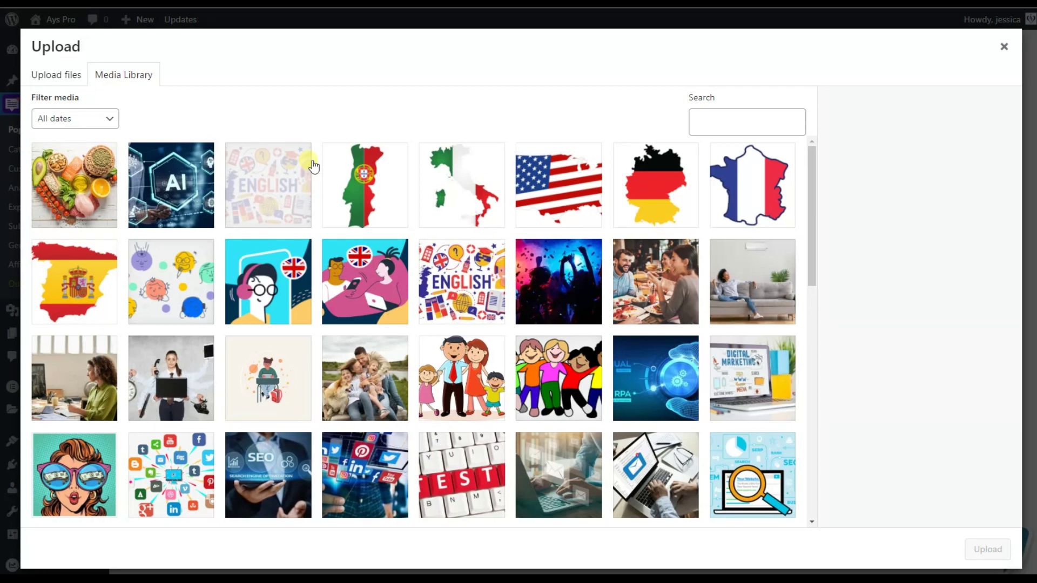
pyautogui.click(88, 81)
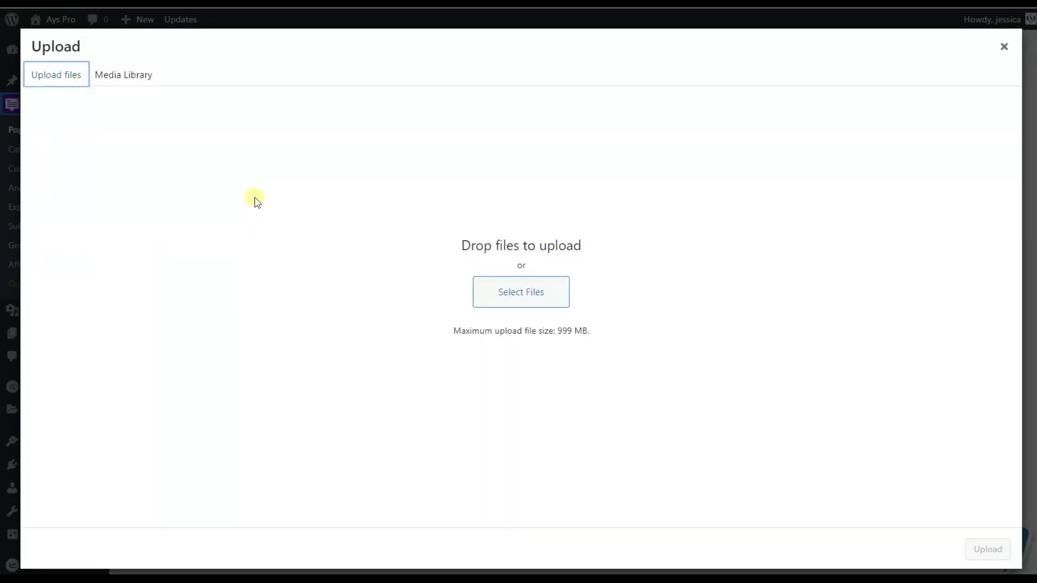
pyautogui.click(124, 75)
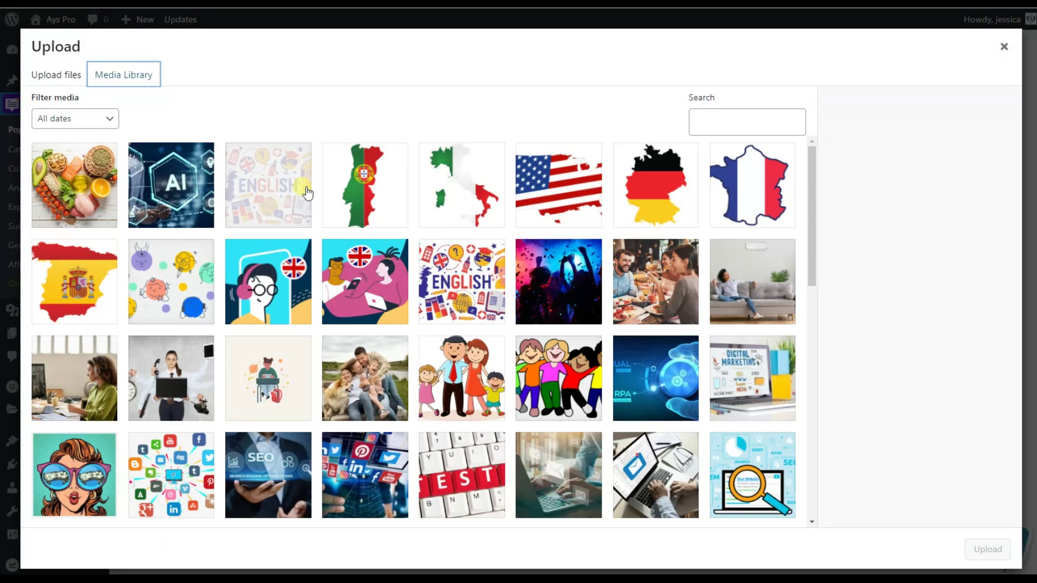
pyautogui.click(201, 202)
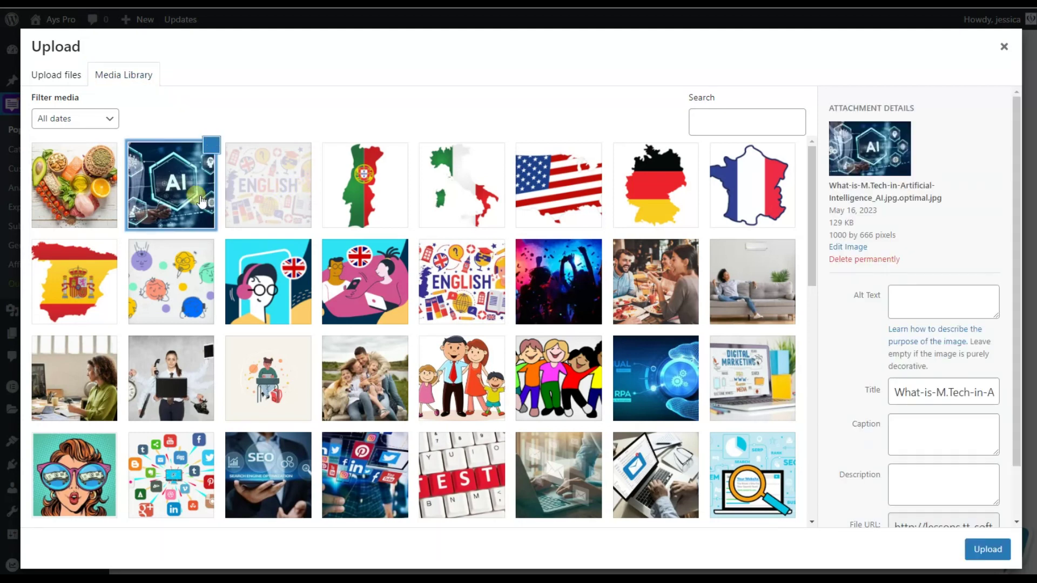
pyautogui.click(989, 550)
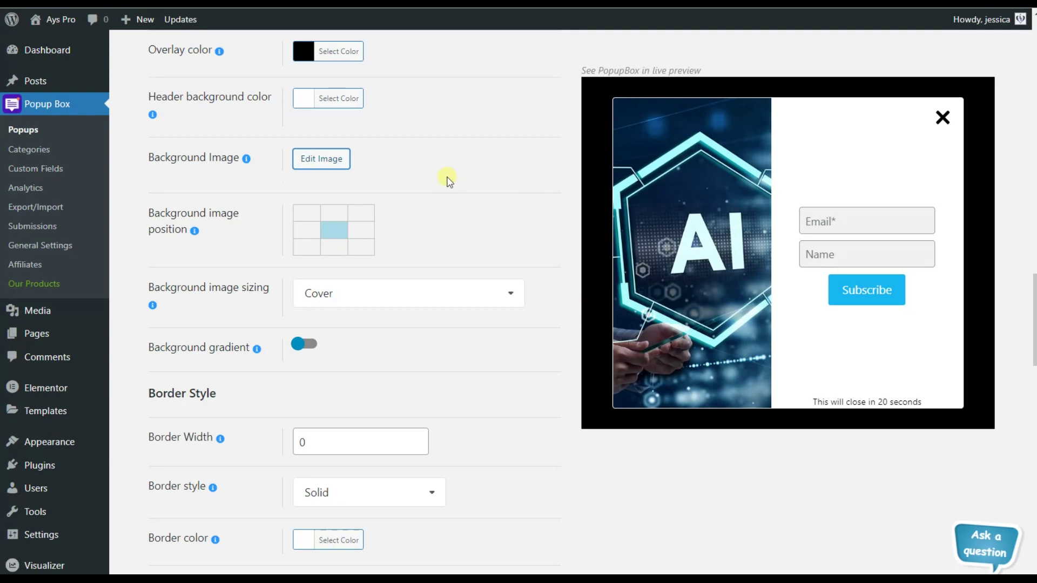
pyautogui.click(342, 165)
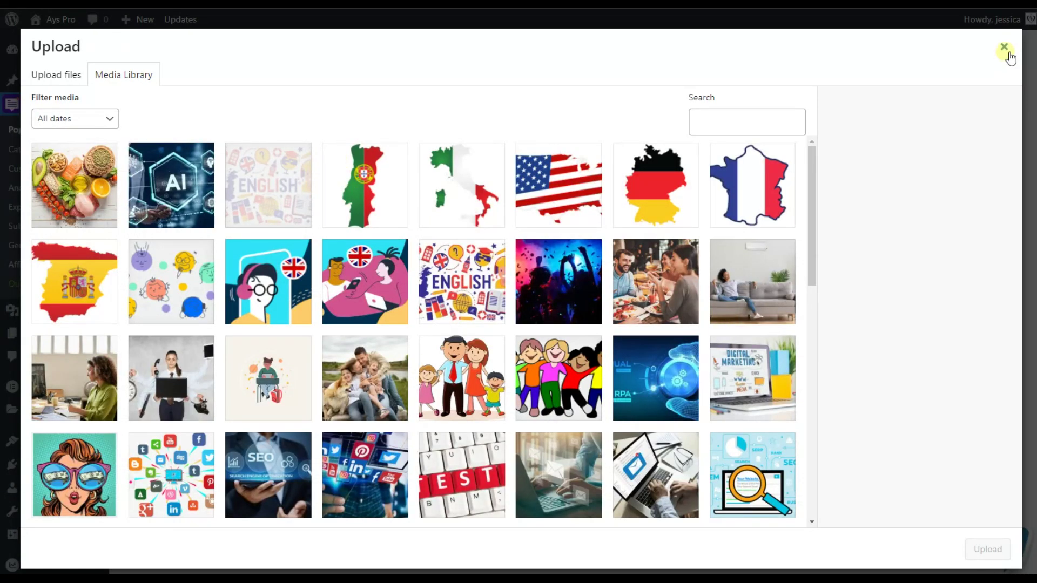
pyautogui.click(1005, 47)
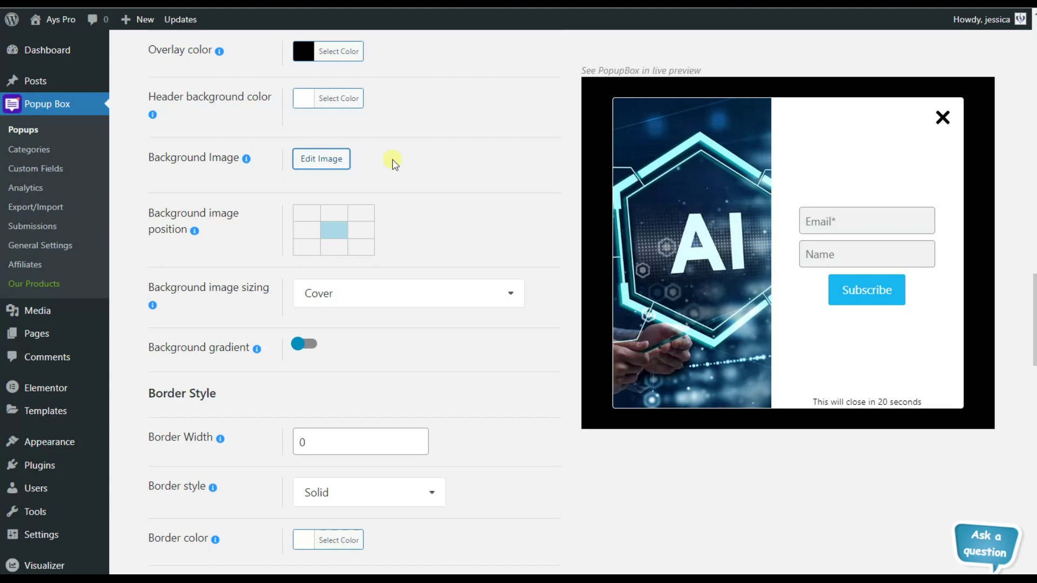
pyautogui.click(527, 219)
pyautogui.scroll(4, 524, 216)
pyautogui.scroll(4, 524, 215)
pyautogui.scroll(2, 524, 216)
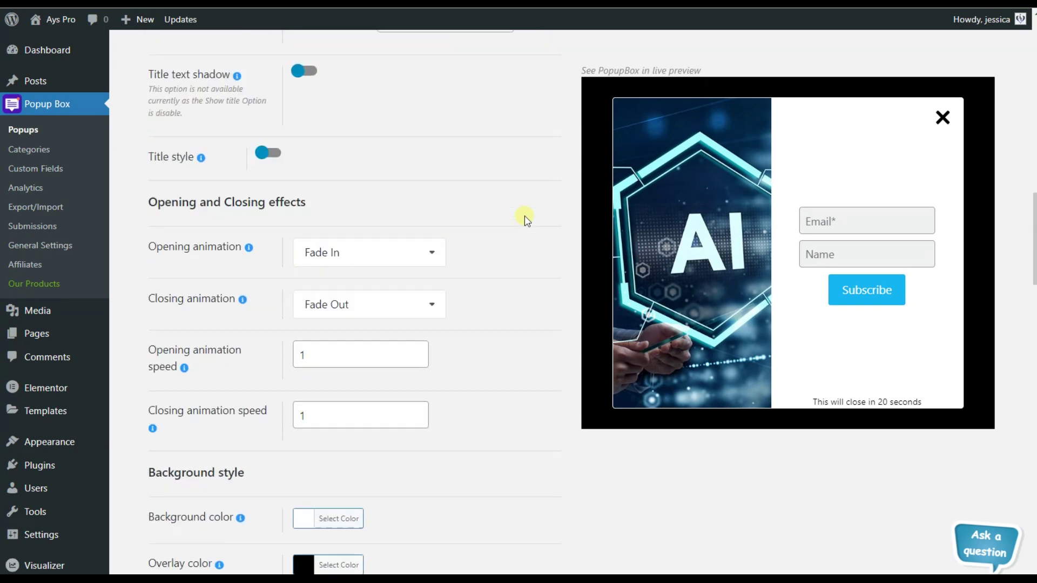
pyautogui.scroll(2, 524, 215)
pyautogui.scroll(3, 524, 215)
pyautogui.scroll(1, 524, 216)
pyautogui.scroll(2, 524, 216)
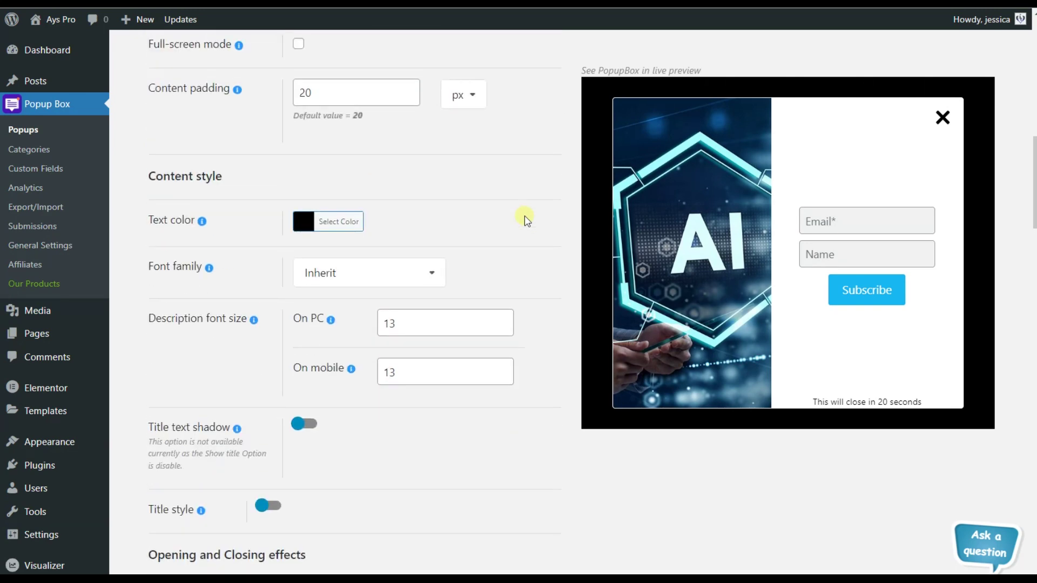
pyautogui.scroll(2, 524, 215)
pyautogui.scroll(3, 524, 216)
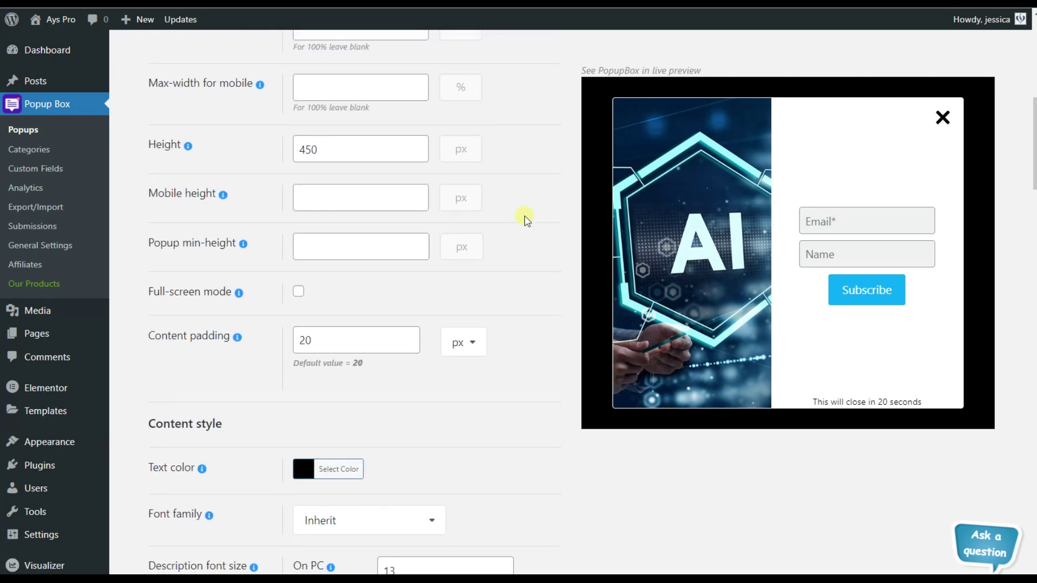
pyautogui.scroll(3, 524, 216)
pyautogui.scroll(1, 524, 216)
pyautogui.scroll(2, 524, 216)
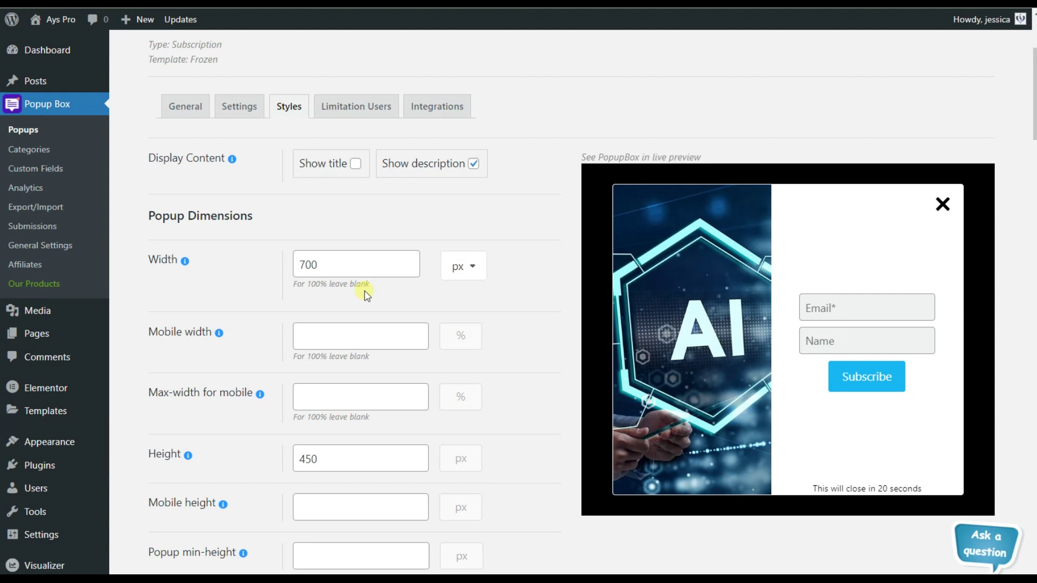
pyautogui.scroll(2, 347, 261)
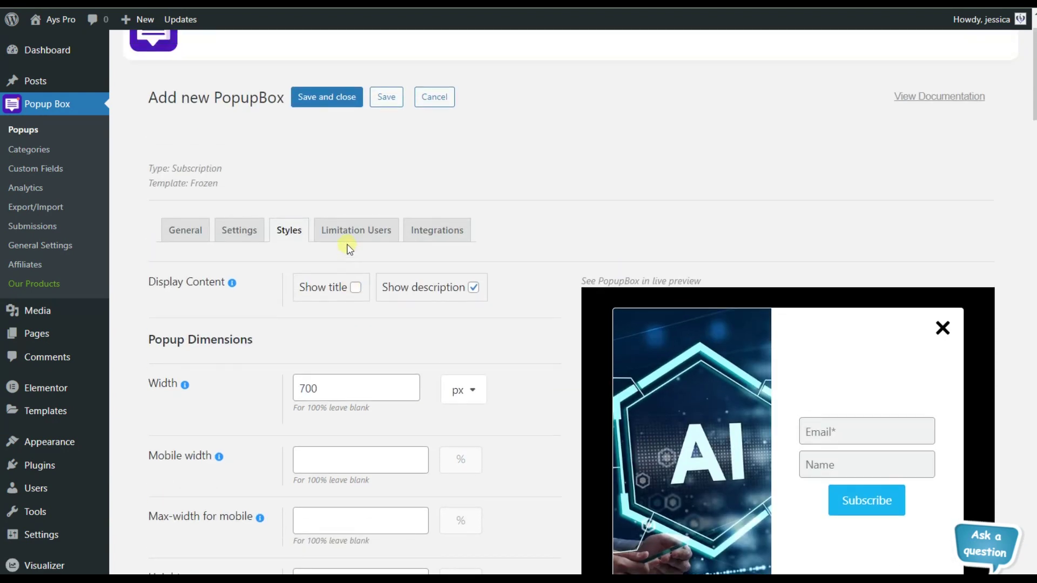